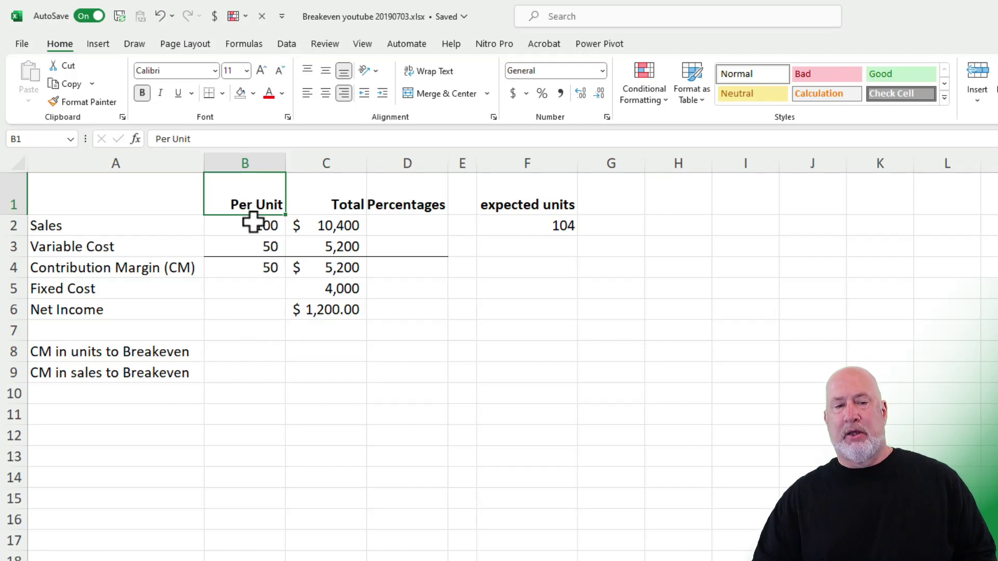
# Examine the per-unit sales, variable cost and contribution margin cells and the total sales formula.
pyautogui.click(253, 225)
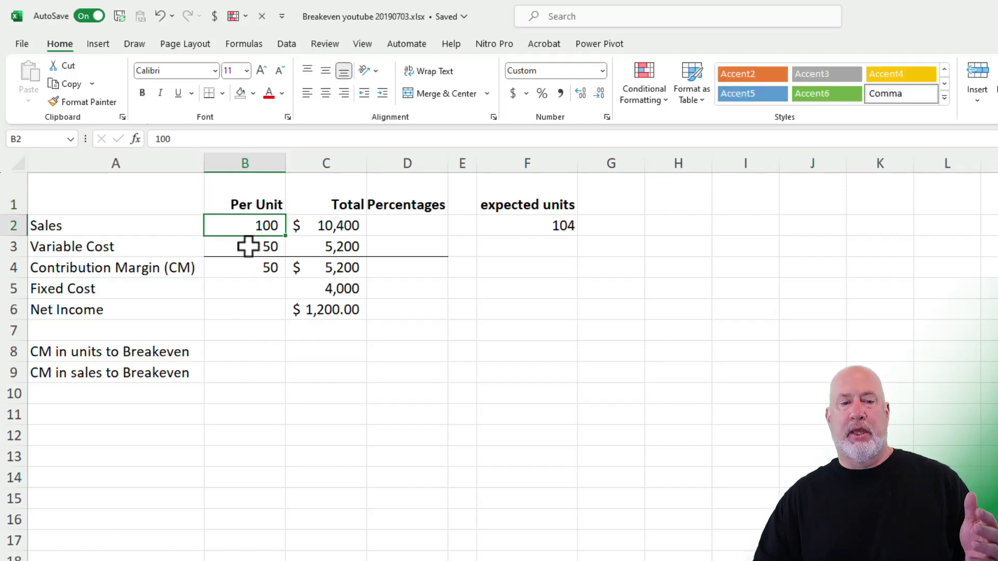
pyautogui.click(248, 246)
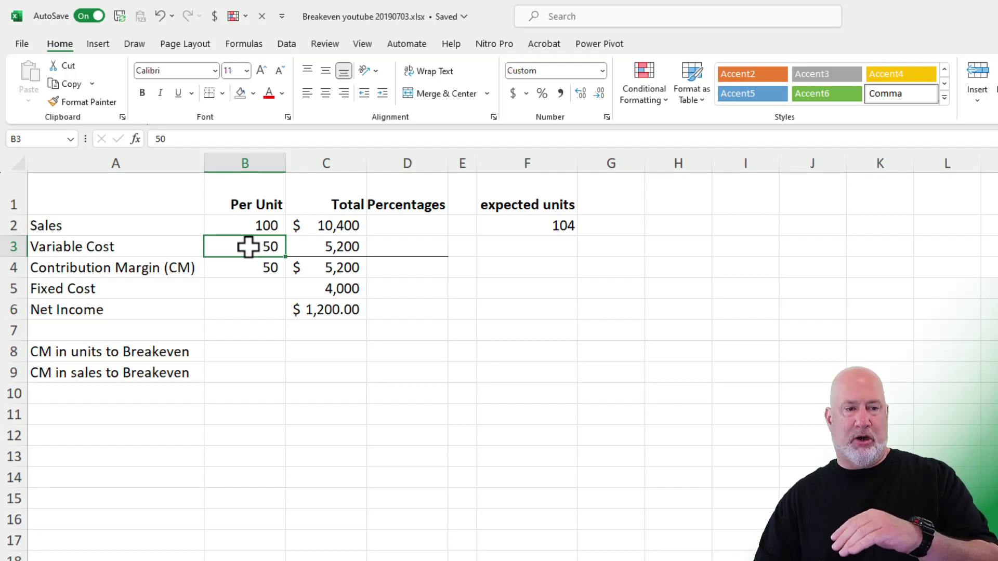
pyautogui.click(260, 269)
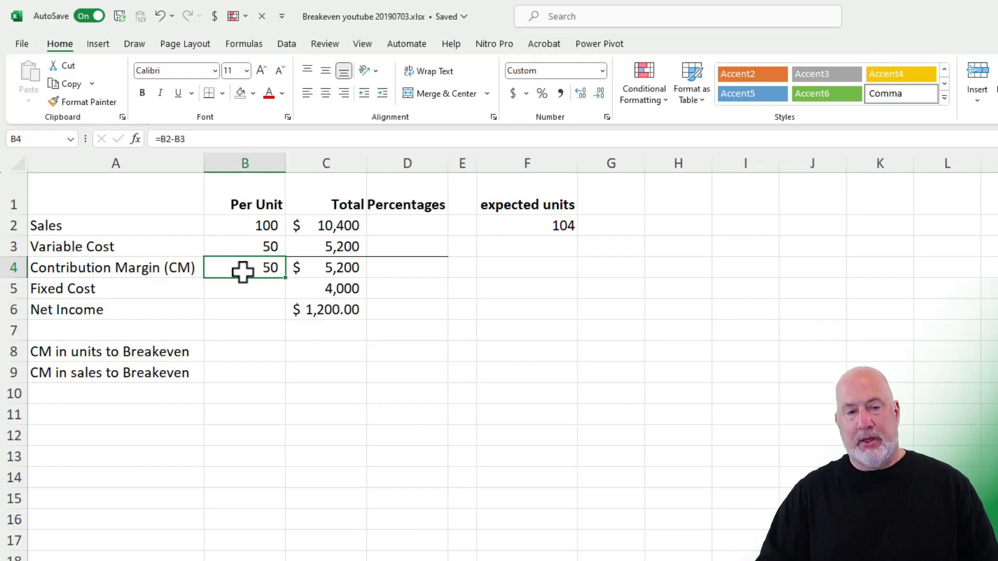
pyautogui.press('Up')
pyautogui.press('Up')
pyautogui.press('Right')
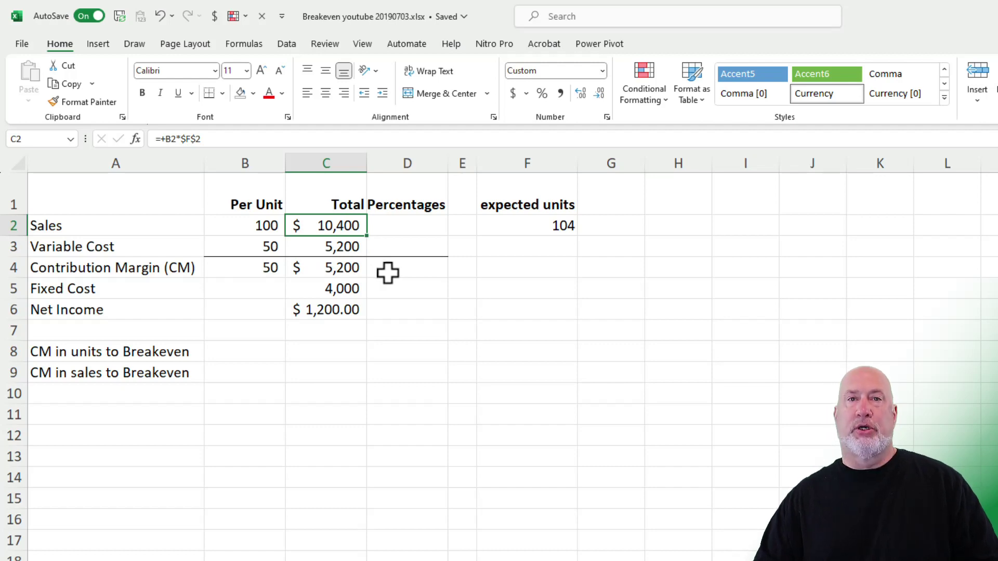
# Display the worksheet's formulas with column A narrowed to inspect them, and return to showing values.
pyautogui.hotkey('ctrl', '`')
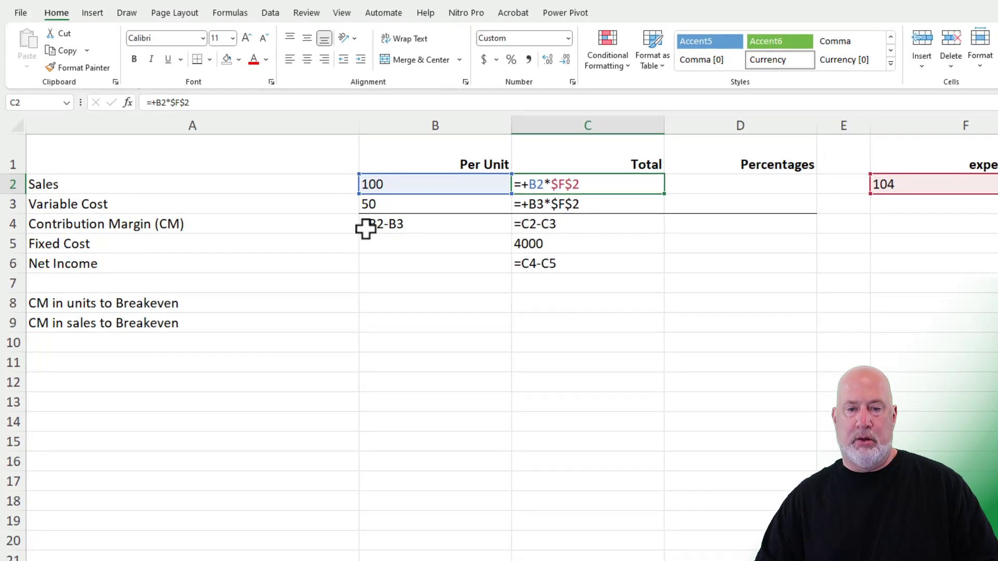
pyautogui.moveTo(362, 130); pyautogui.dragTo(236, 129)
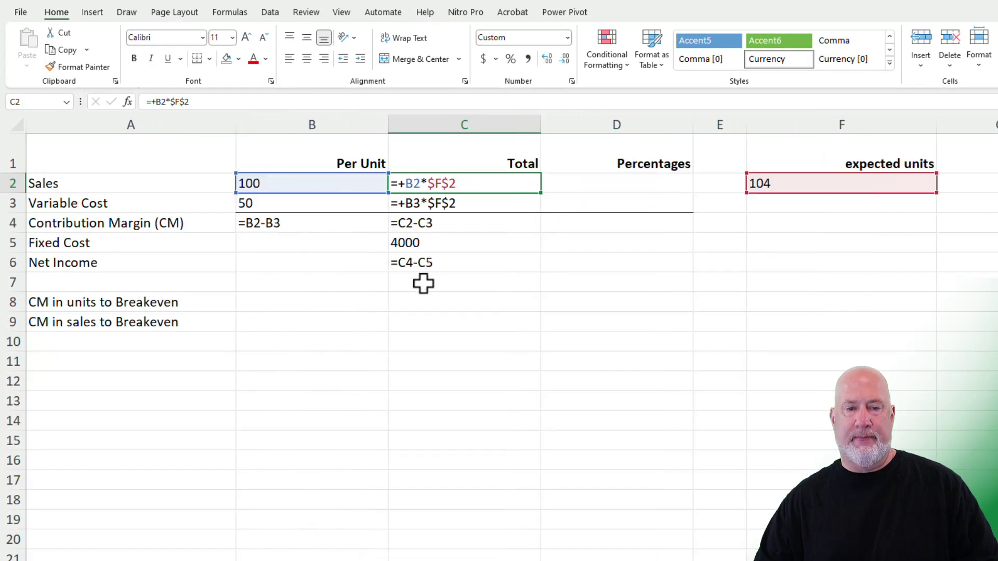
pyautogui.hotkey('ctrl', '`')
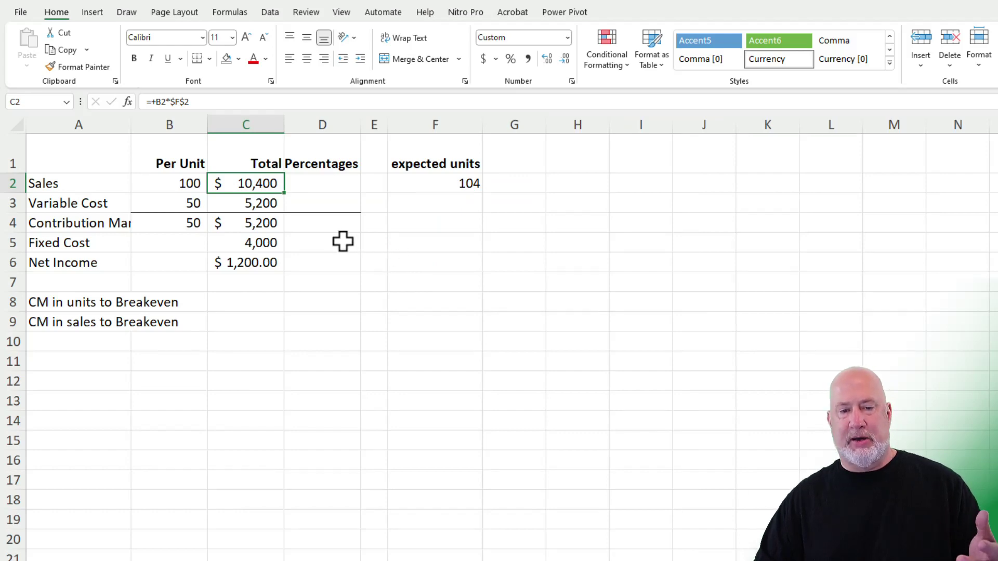
# Auto-fit column A to its labels while reviewing the expected units and the Total column from sales down to net income.
pyautogui.click(440, 179)
pyautogui.click(265, 183)
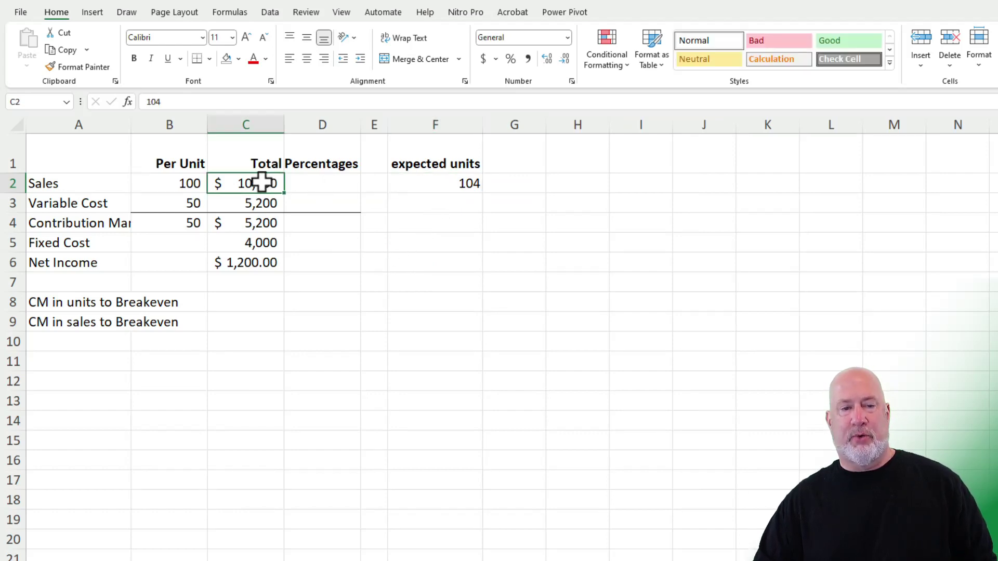
pyautogui.click(264, 223)
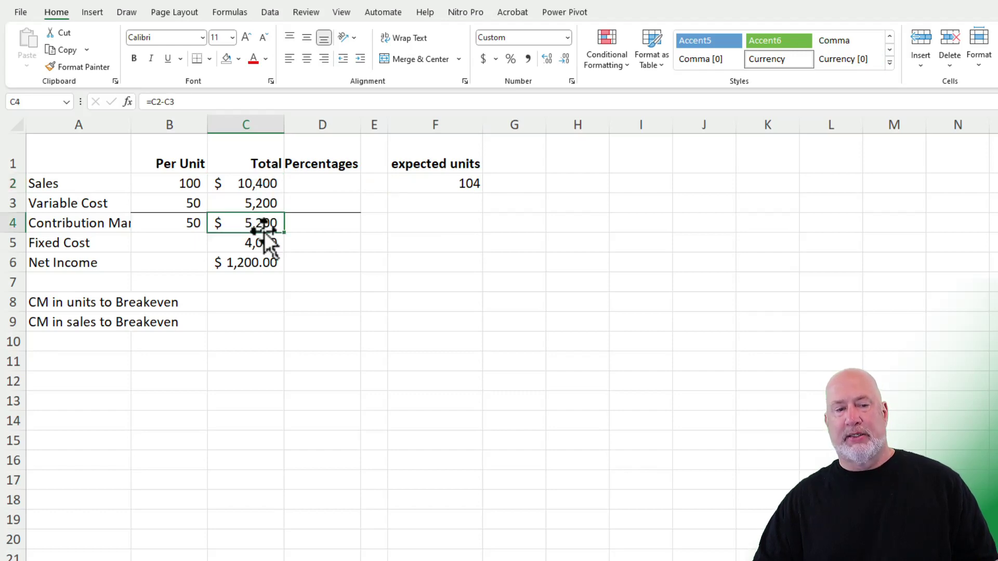
pyautogui.doubleClick(134, 131)
pyautogui.click(289, 246)
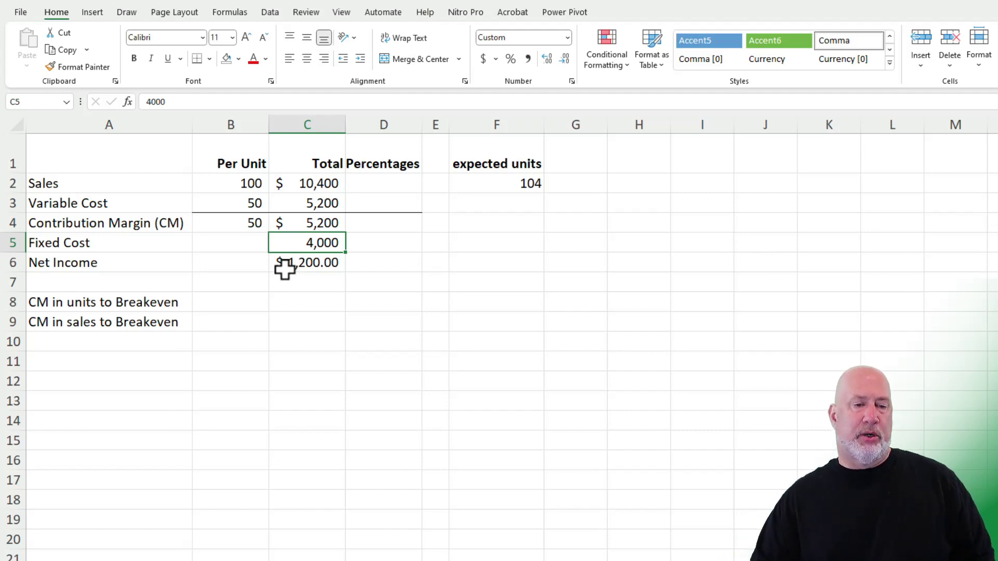
pyautogui.click(285, 266)
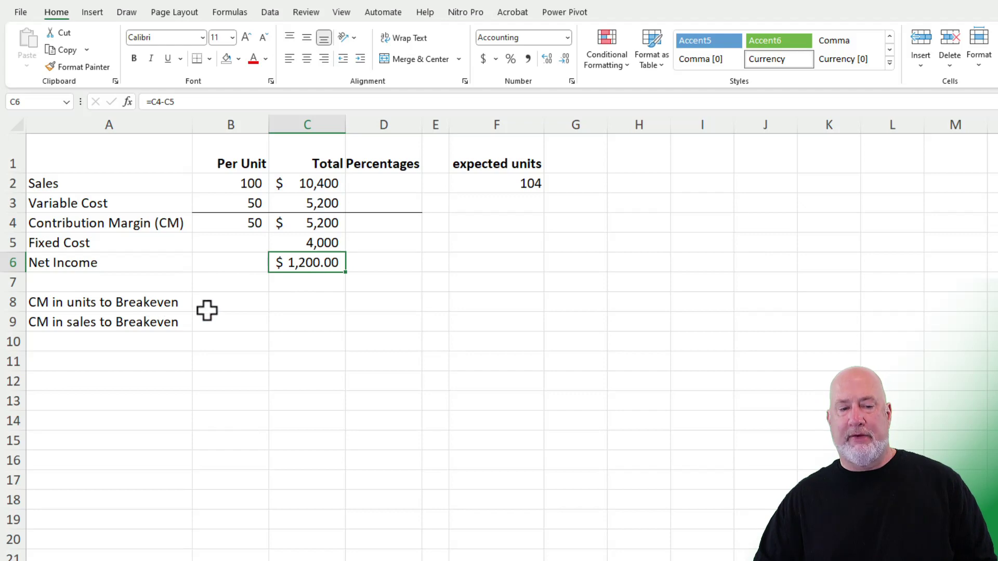
# Calculate the breakeven units in C8 by dividing total fixed cost by the per-unit contribution margin with =C5/B4.
pyautogui.click(272, 300)
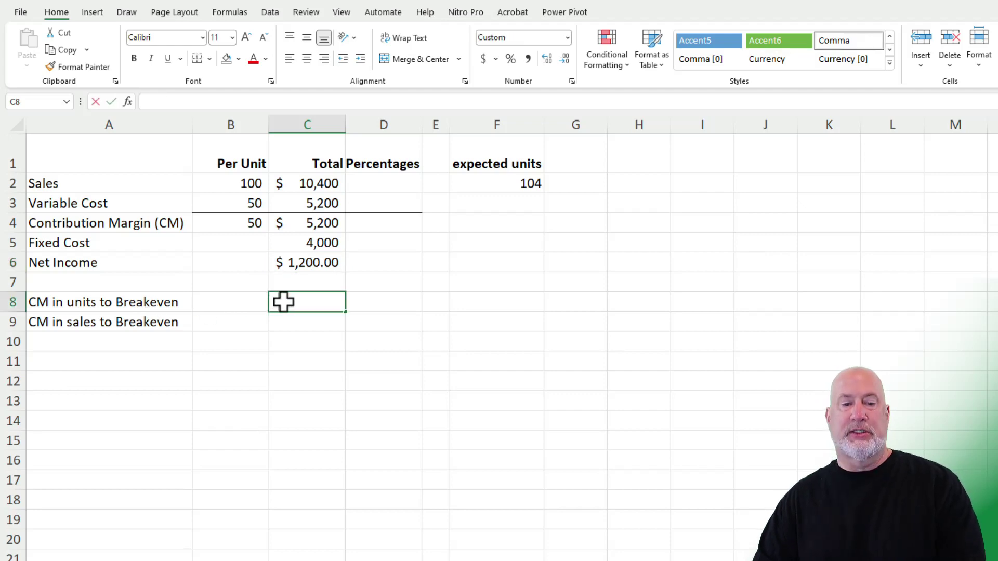
pyautogui.write('=')
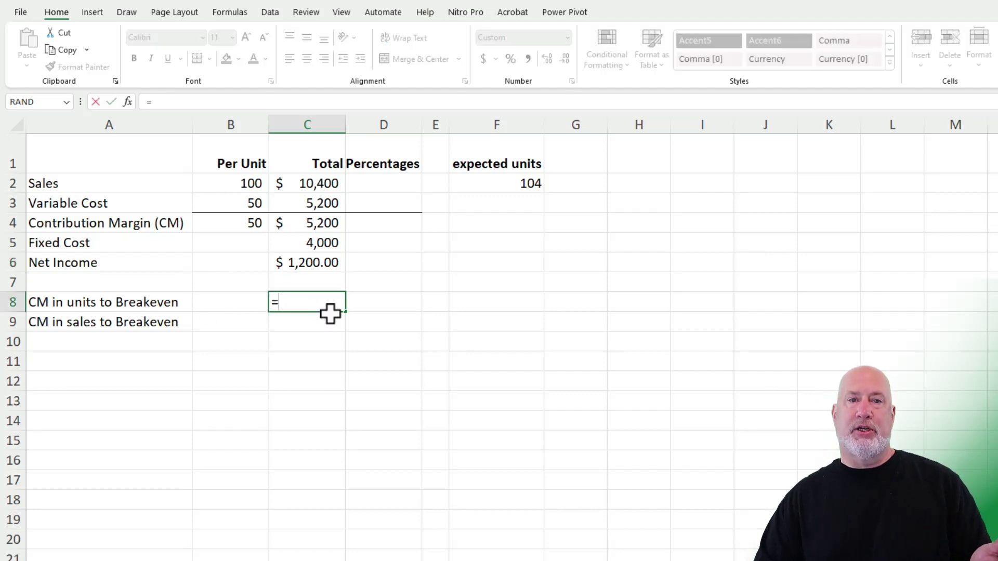
pyautogui.click(297, 242)
pyautogui.write('/')
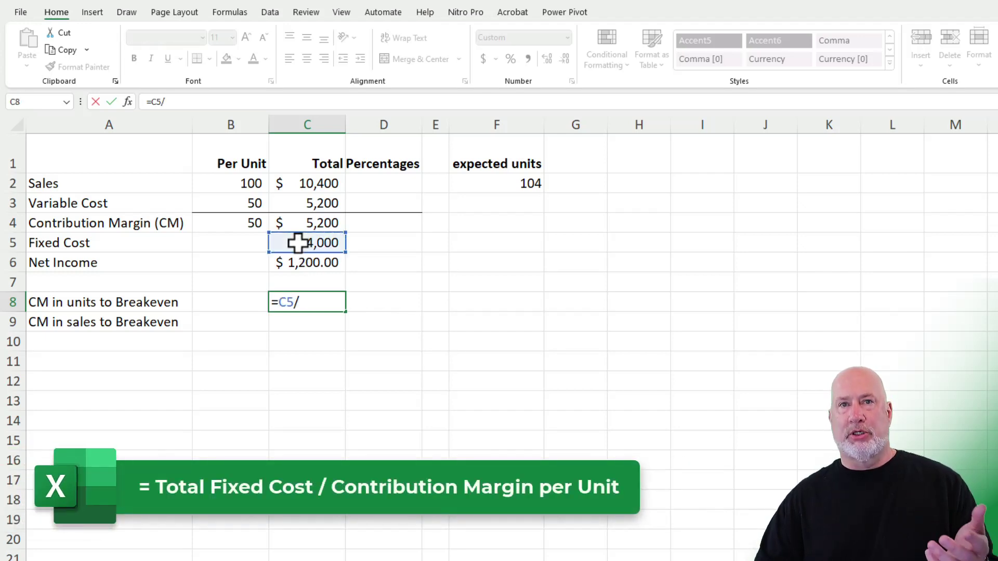
pyautogui.click(234, 222)
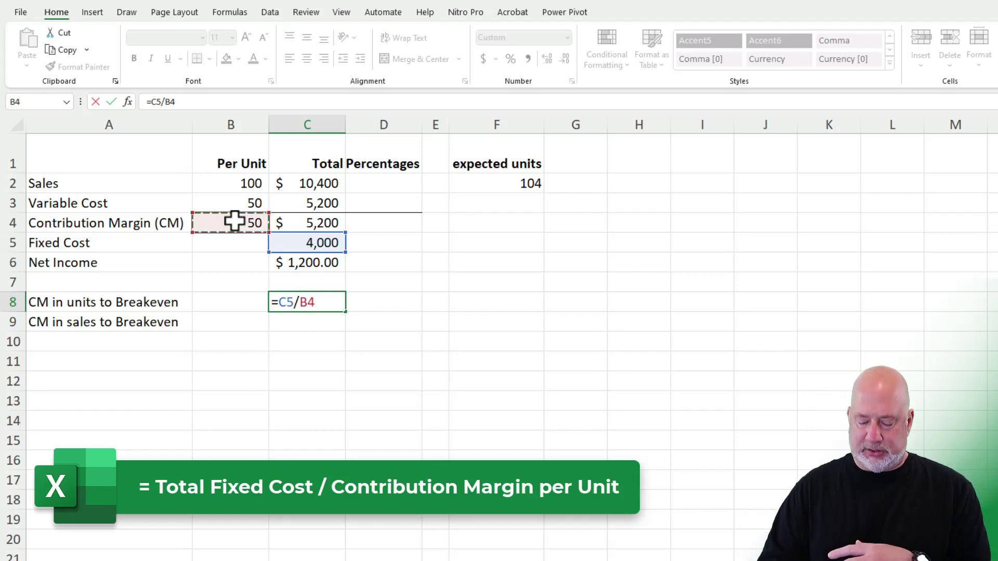
pyautogui.hotkey('ctrl', 'Return')
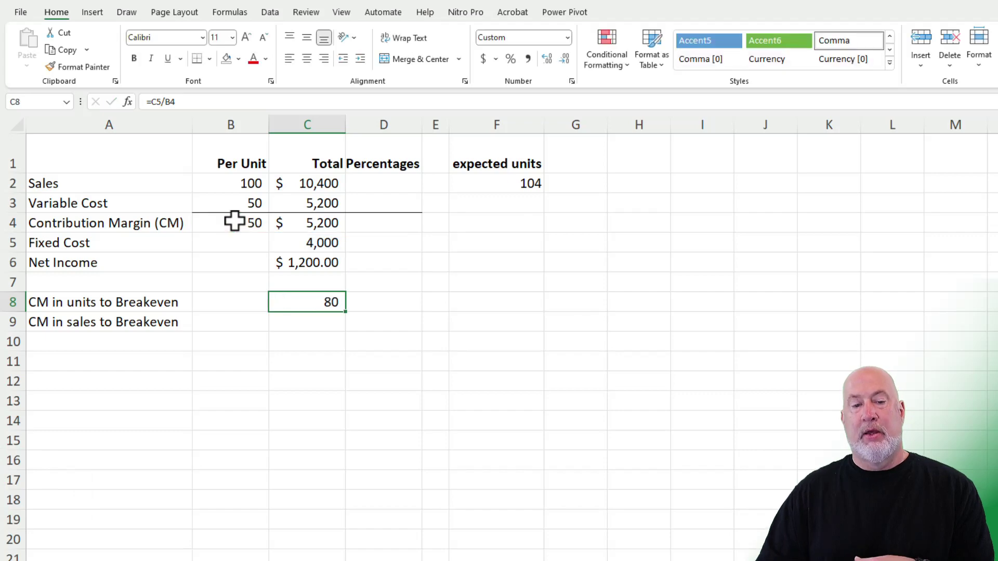
# Test the breakeven point by setting the expected units in F2 to 80, and restore the value to 104.
pyautogui.click(473, 184)
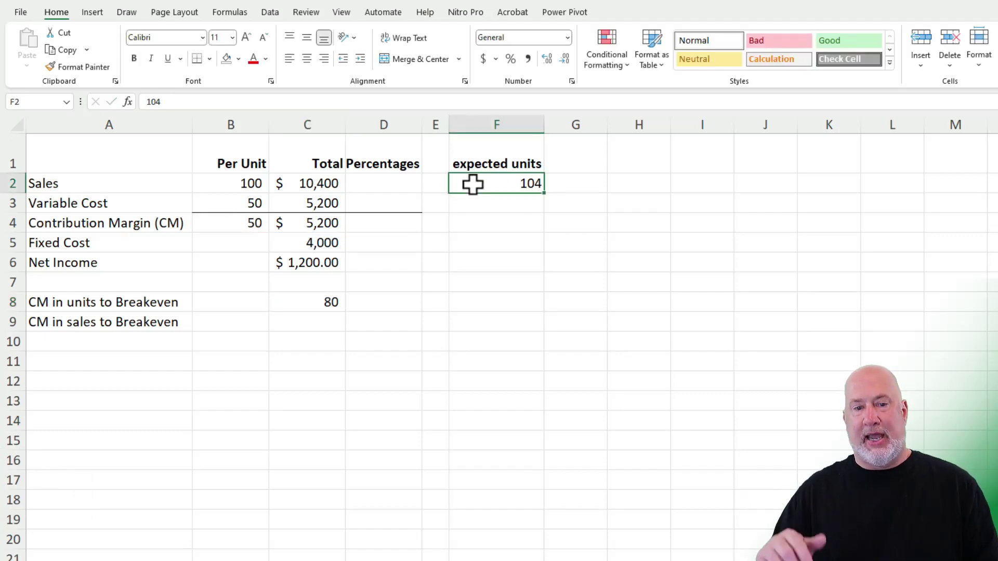
pyautogui.write('80')
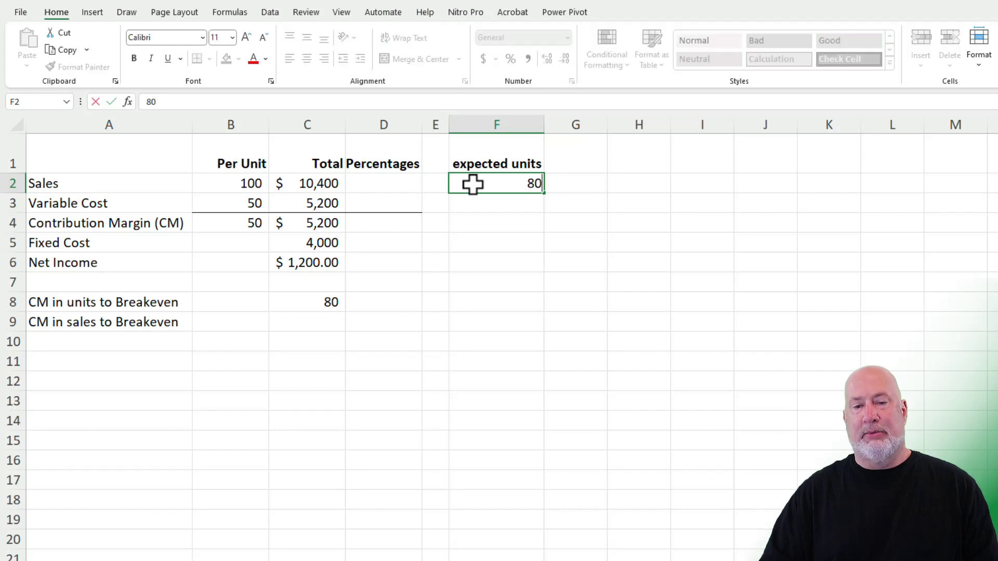
pyautogui.press('Return')
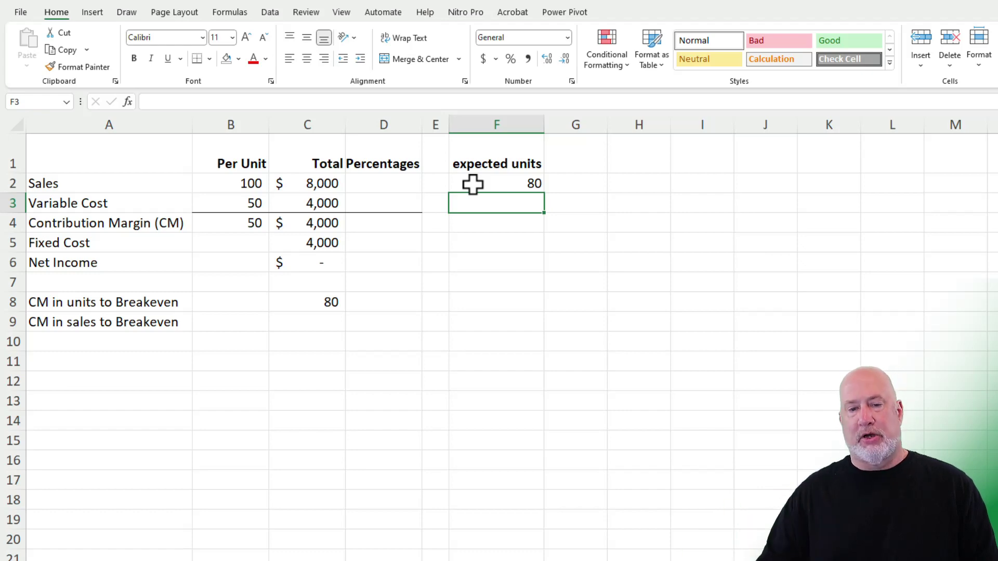
pyautogui.click(477, 185)
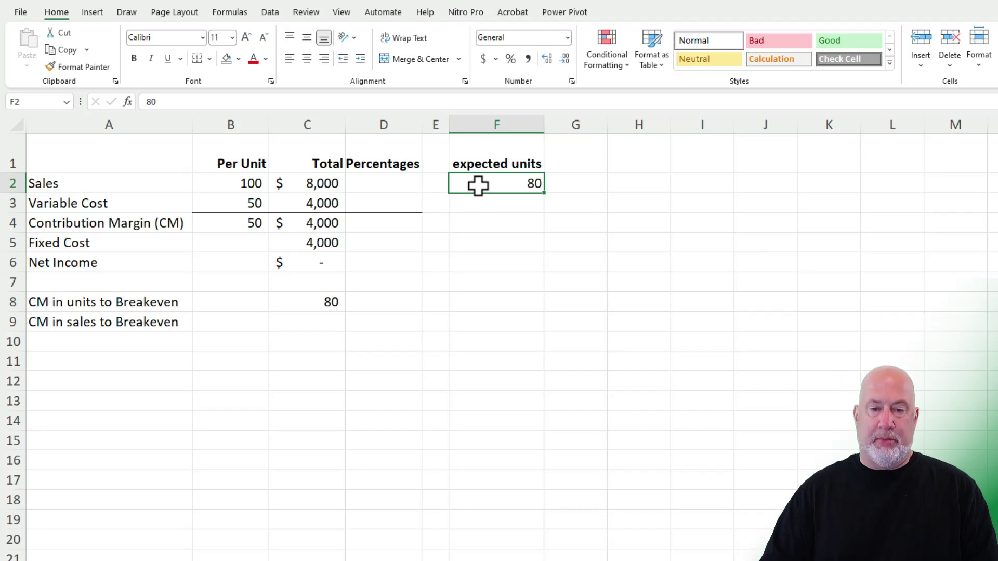
pyautogui.write('104')
pyautogui.press('Return')
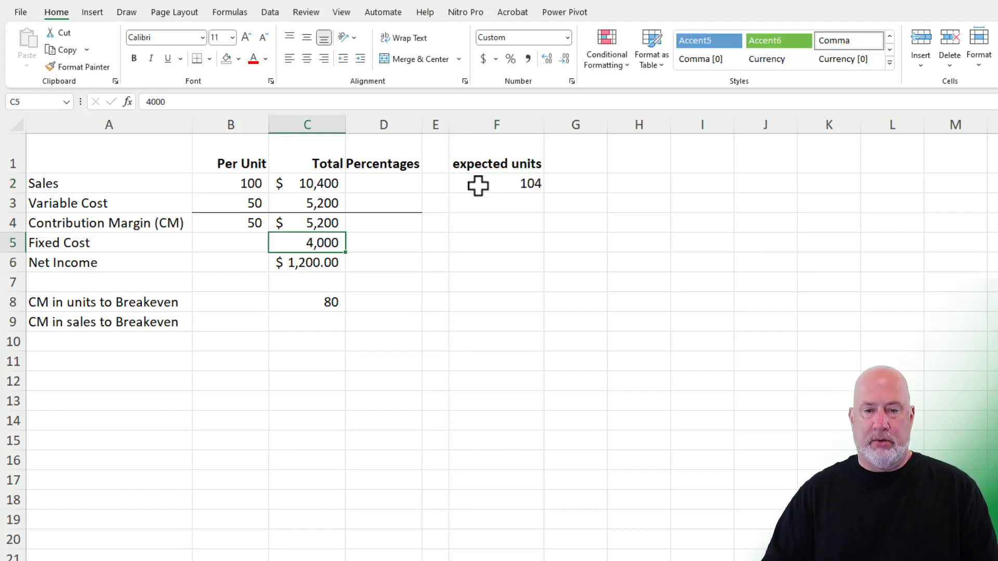
pyautogui.press('Down')
pyautogui.press('Down')
pyautogui.press('Down')
pyautogui.press('Down')
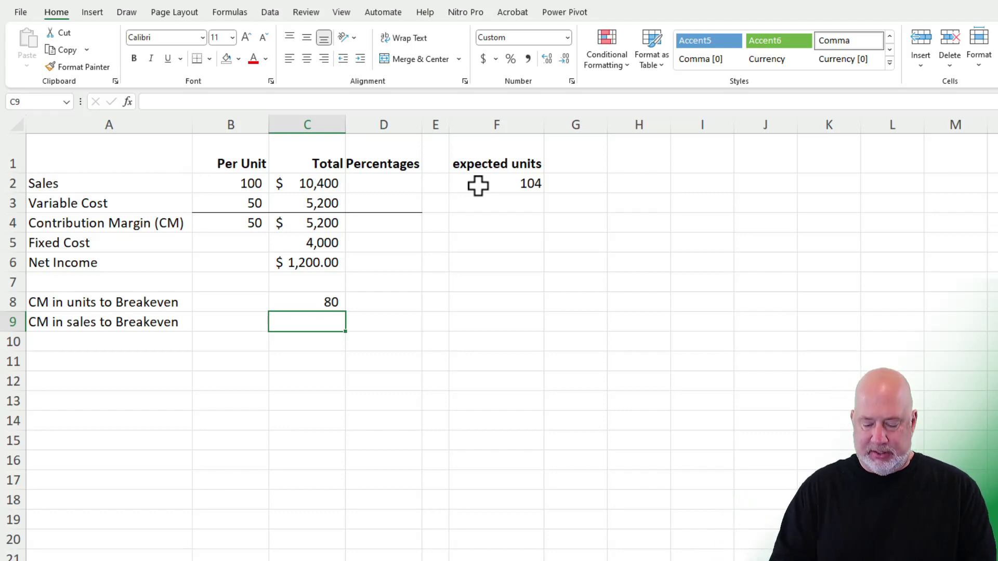
pyautogui.write('=')
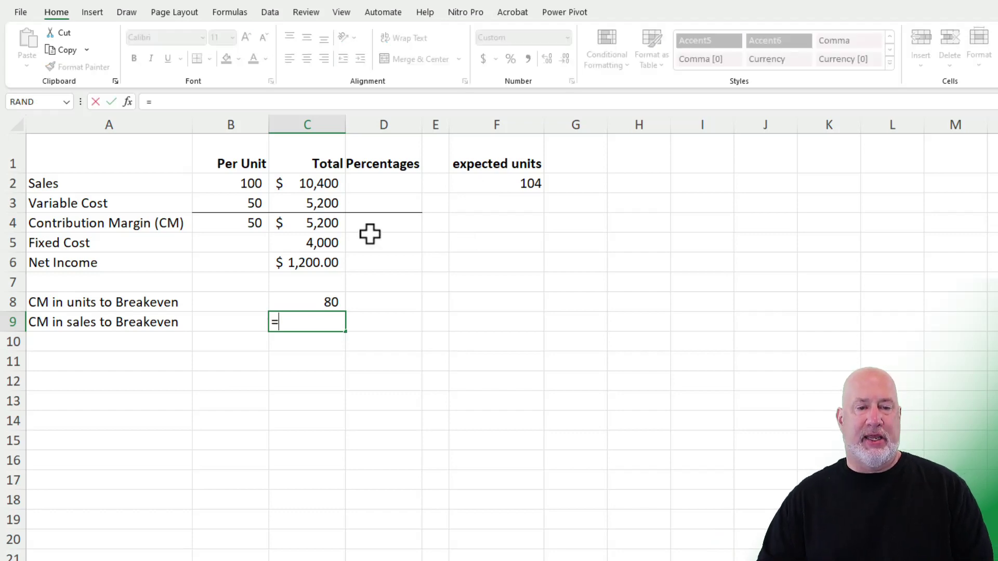
pyautogui.click(300, 246)
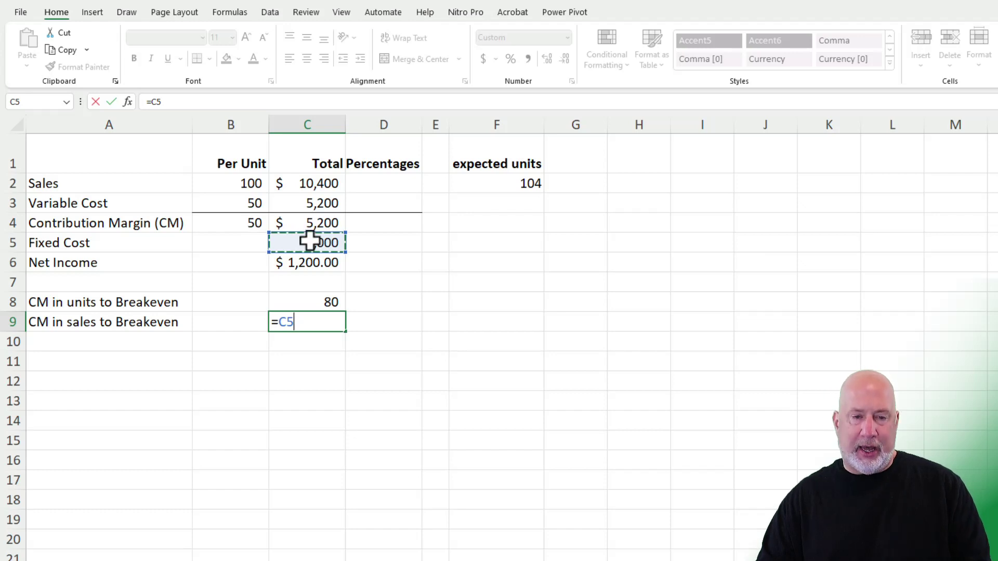
pyautogui.press('Escape')
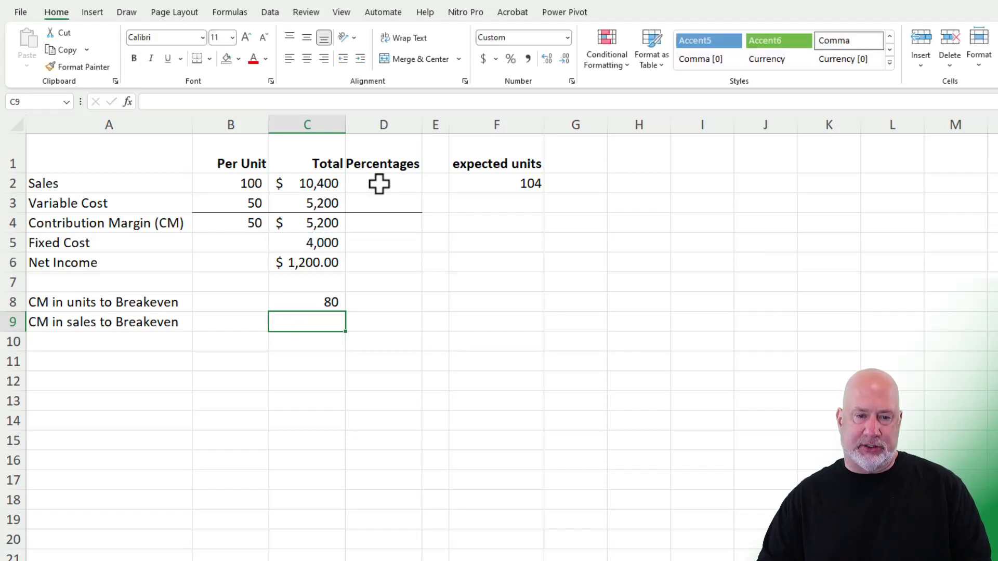
# Calculate the sales percentage in D2 with =C2/$C$2, keeping the total sales reference absolute.
pyautogui.click(381, 184)
pyautogui.write('=')
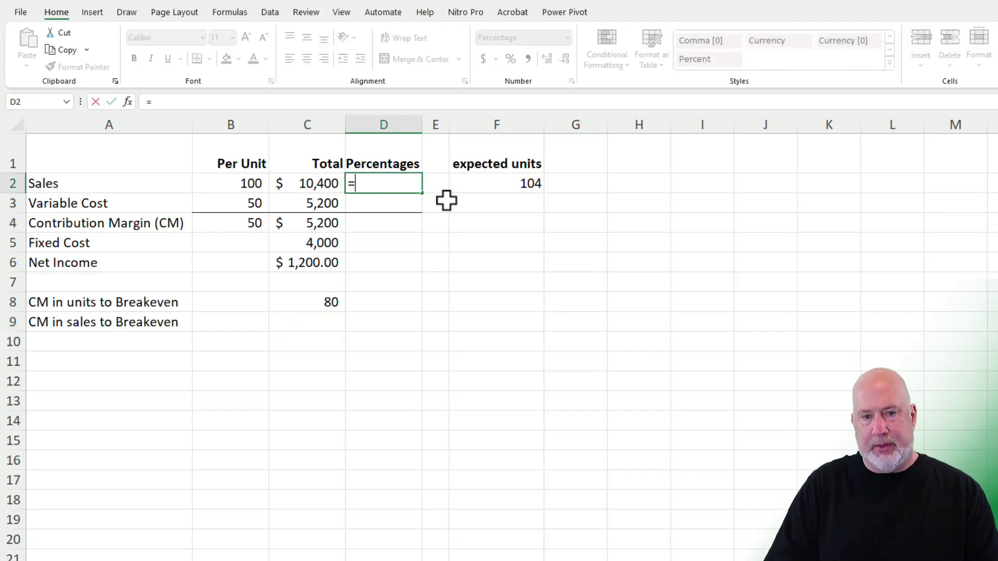
pyautogui.press('Left')
pyautogui.write('/')
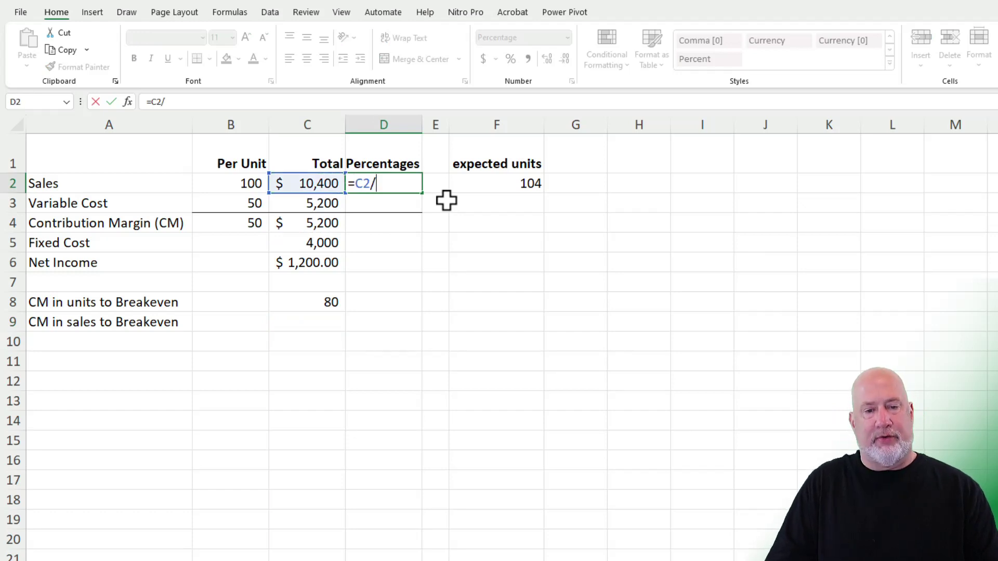
pyautogui.press('Left')
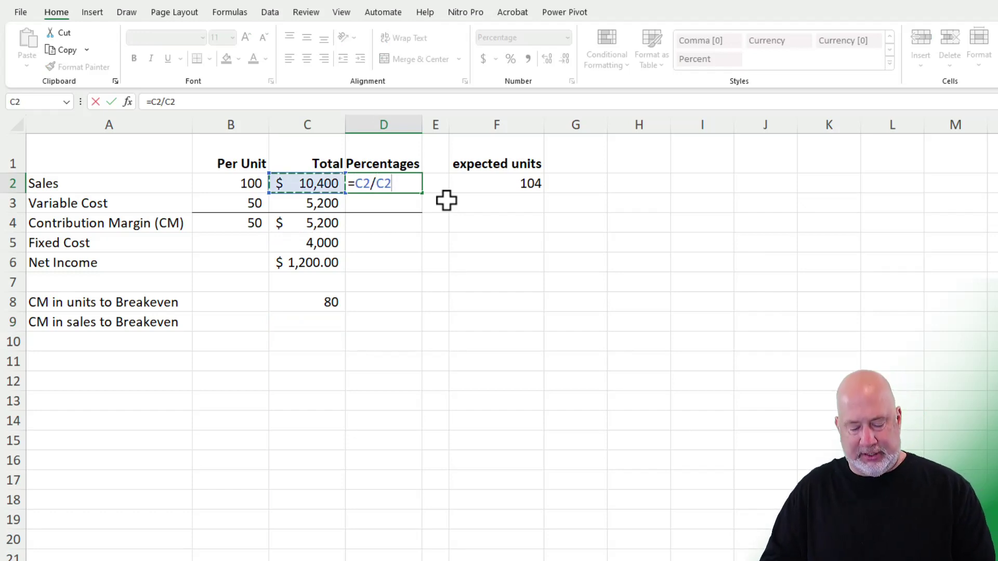
pyautogui.press('F4')
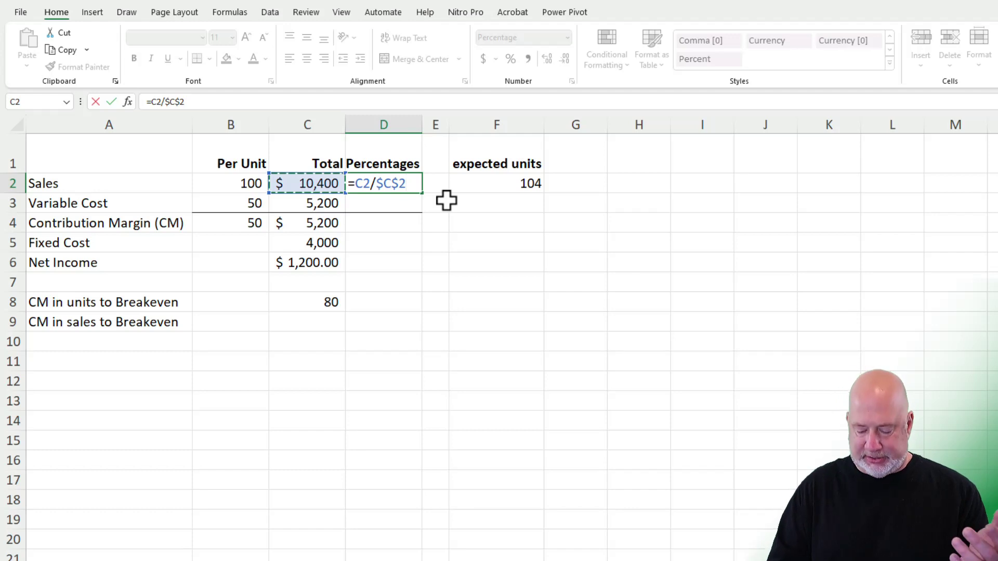
pyautogui.hotkey('ctrl', 'Return')
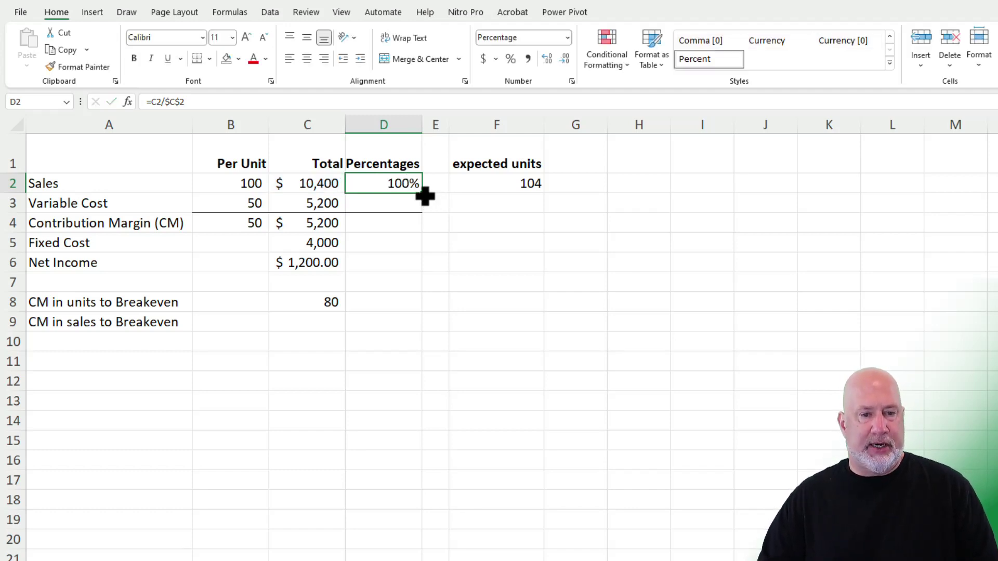
# Fill the percentage formula down to D4 without formatting, and check the variable cost and contribution margin percentages.
pyautogui.moveTo(425, 196); pyautogui.dragTo(419, 235)
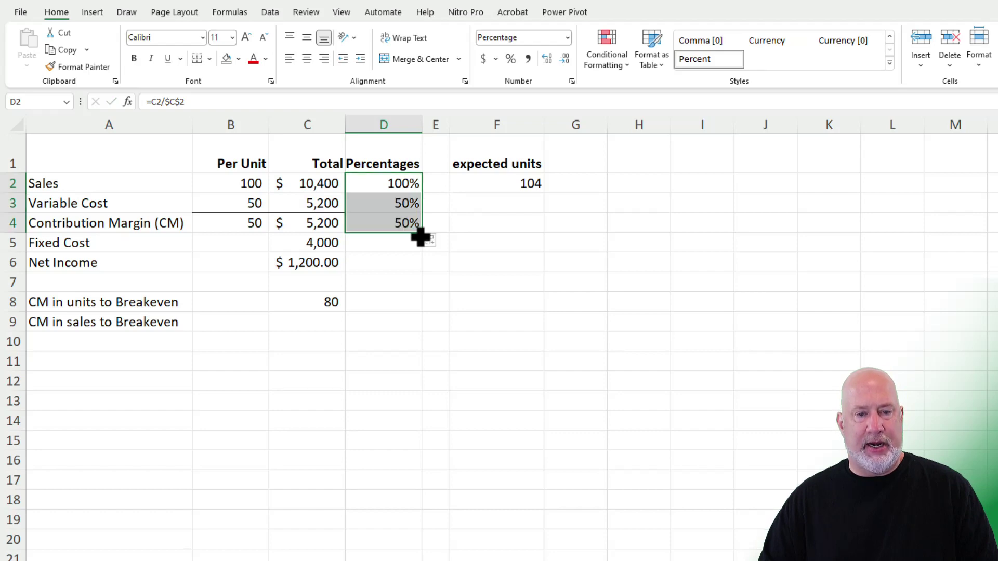
pyautogui.click(433, 246)
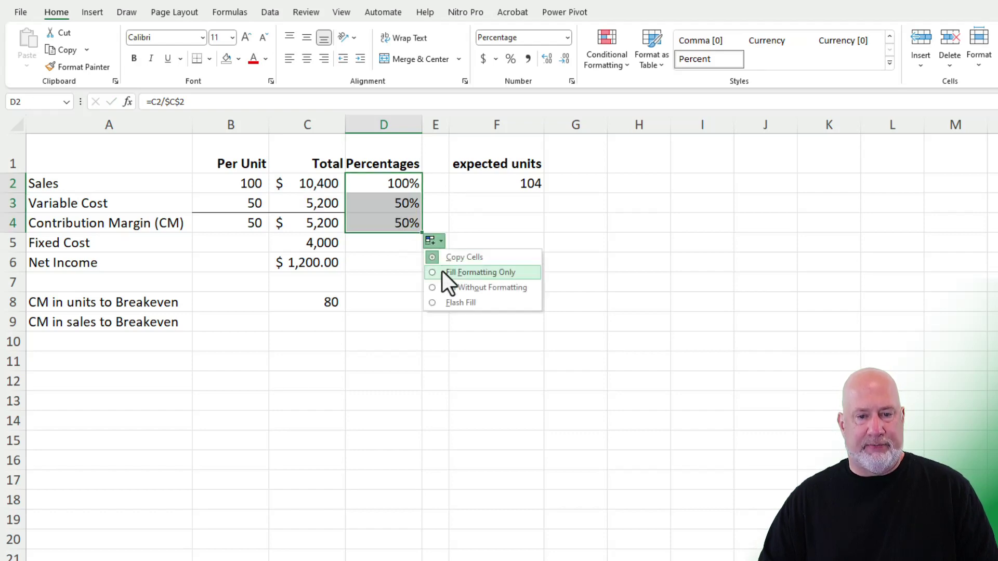
pyautogui.click(465, 288)
pyautogui.click(466, 212)
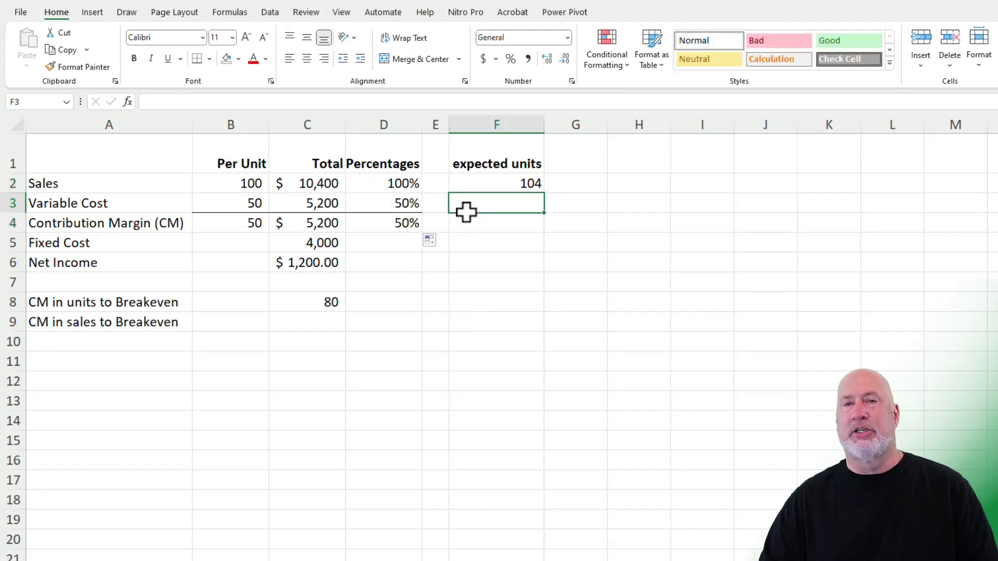
pyautogui.click(383, 204)
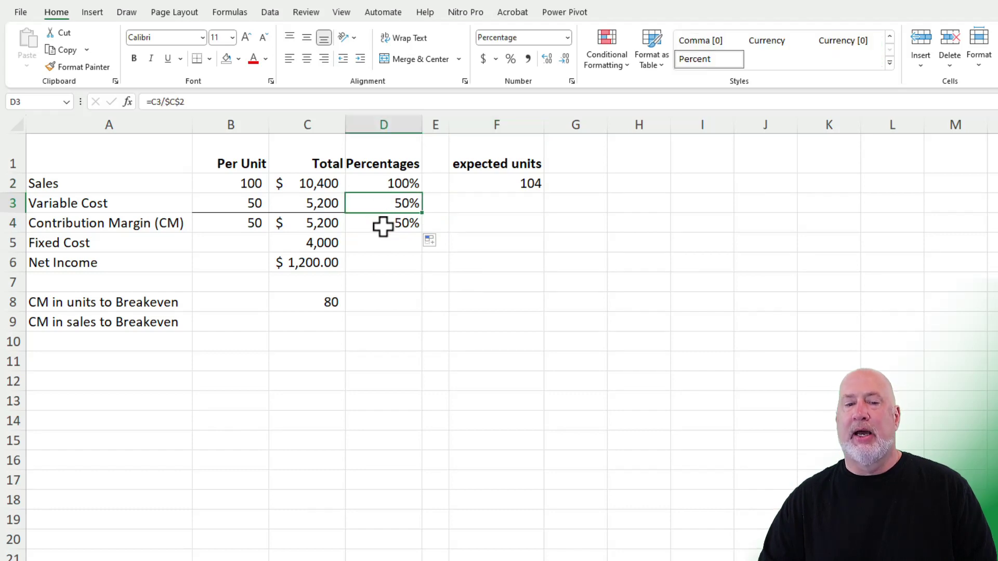
pyautogui.click(381, 225)
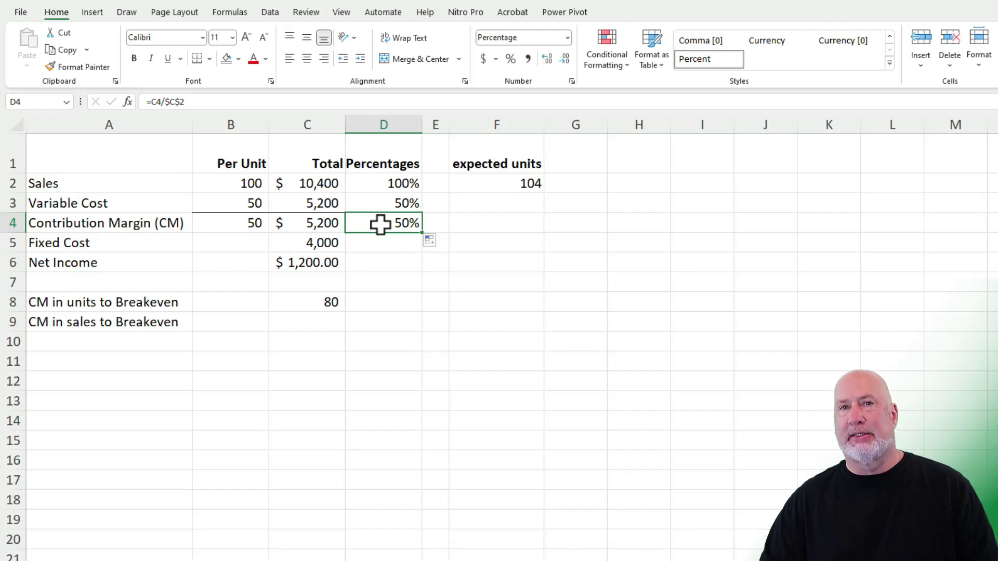
# Calculate the breakeven sales in C9 by dividing total fixed cost by the contribution margin percentage with =C5/D4.
pyautogui.click(329, 324)
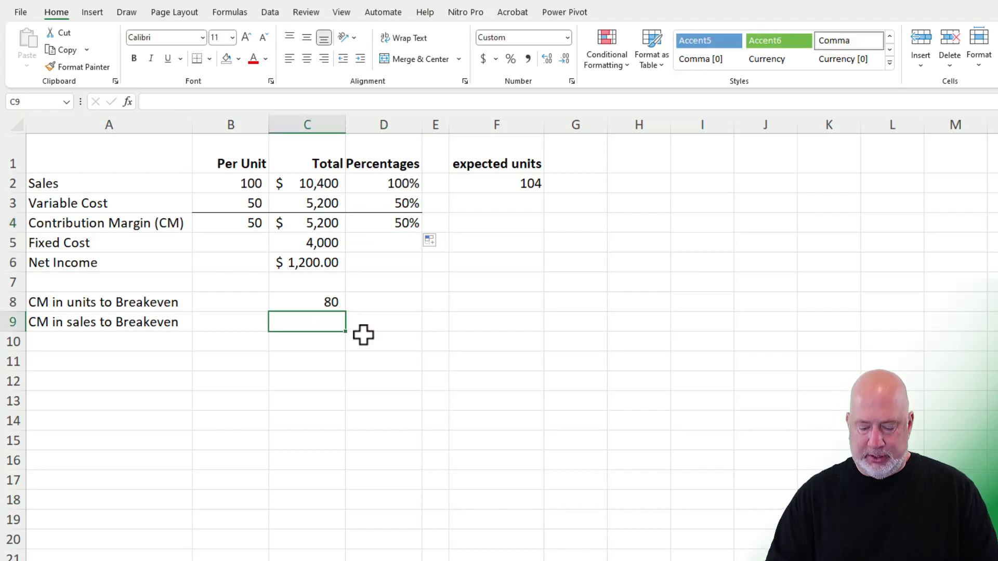
pyautogui.write('=')
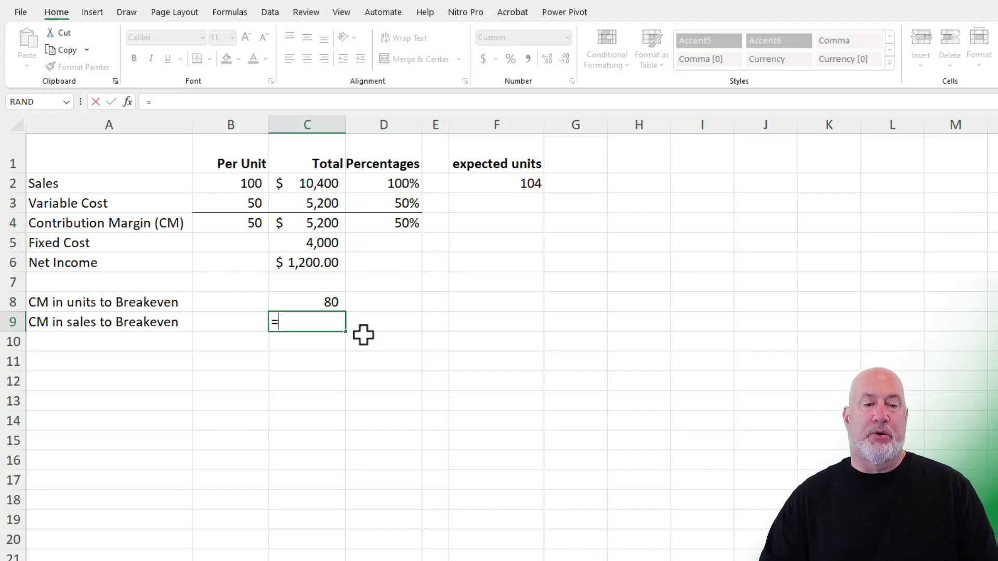
pyautogui.click(314, 245)
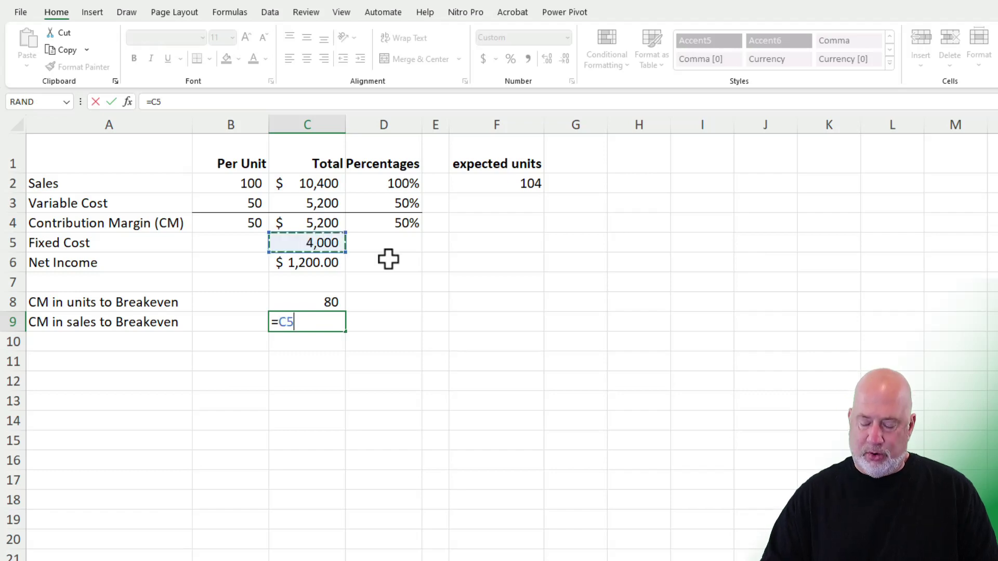
pyautogui.write('/')
pyautogui.click(406, 224)
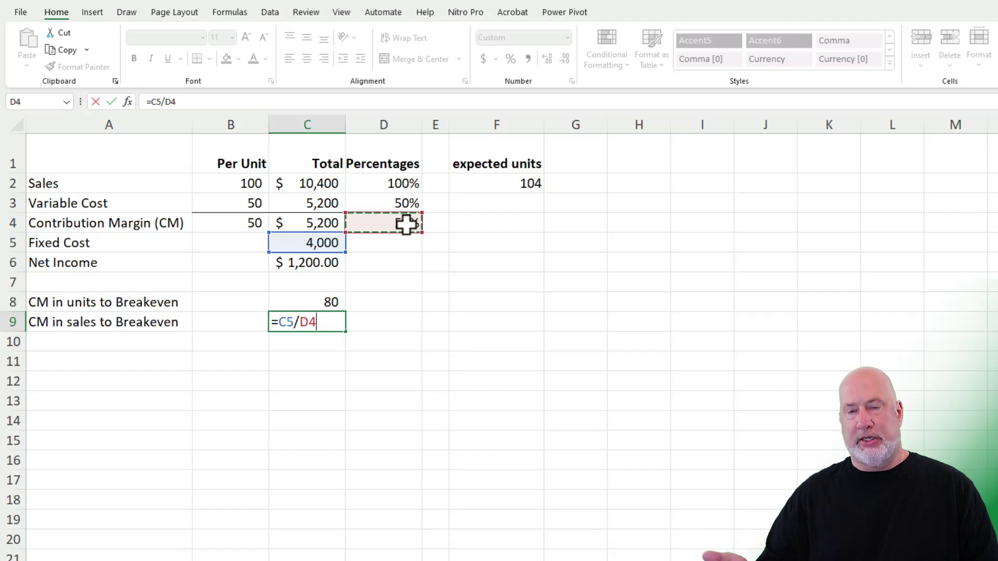
pyautogui.hotkey('ctrl', 'Return')
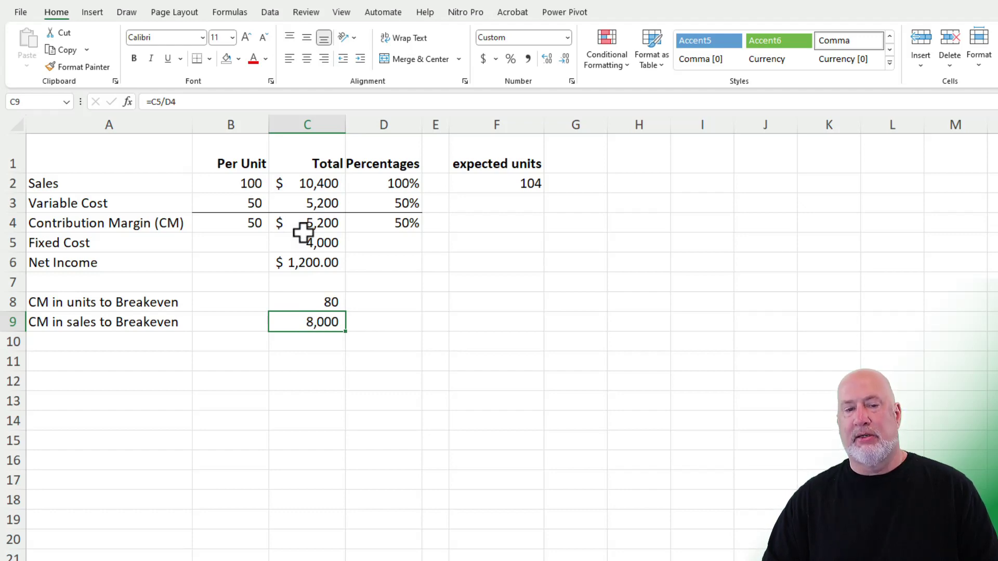
# Test the breakeven sales by setting the expected units in F2 to 80, and compare total sales in C2 with C9.
pyautogui.click(485, 184)
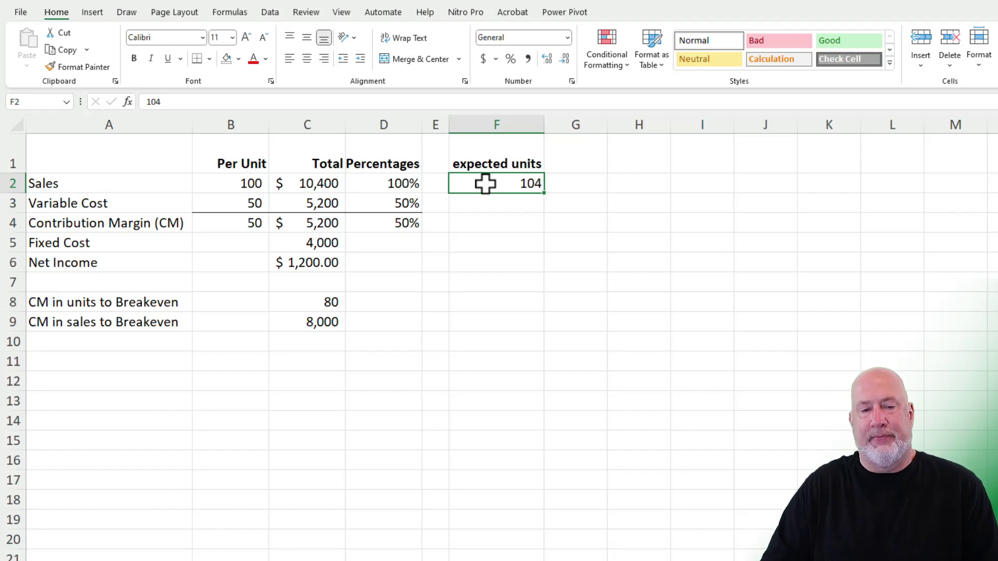
pyautogui.write('80')
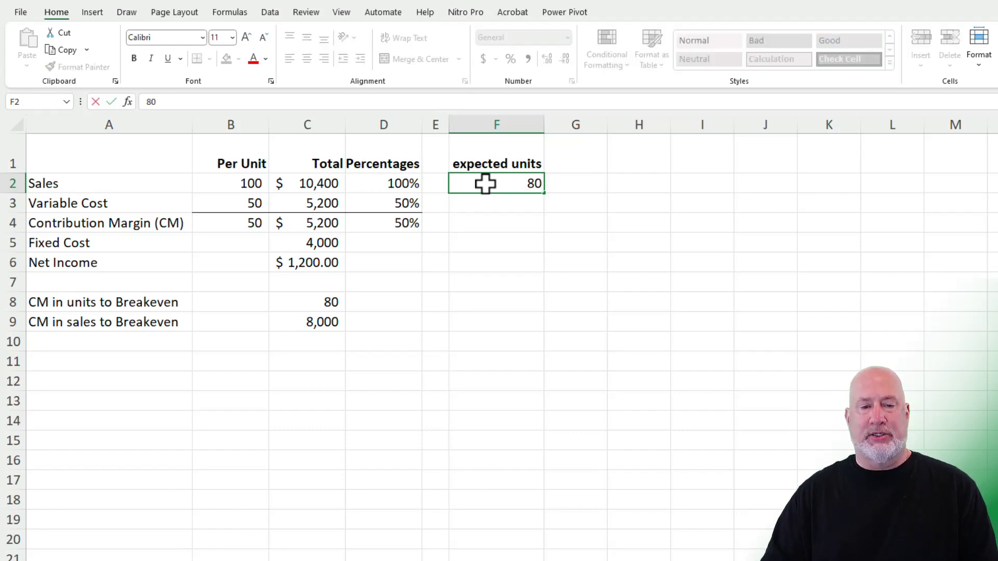
pyautogui.press('Return')
pyautogui.press('Left')
pyautogui.press('Left')
pyautogui.press('Left')
pyautogui.press('Up')
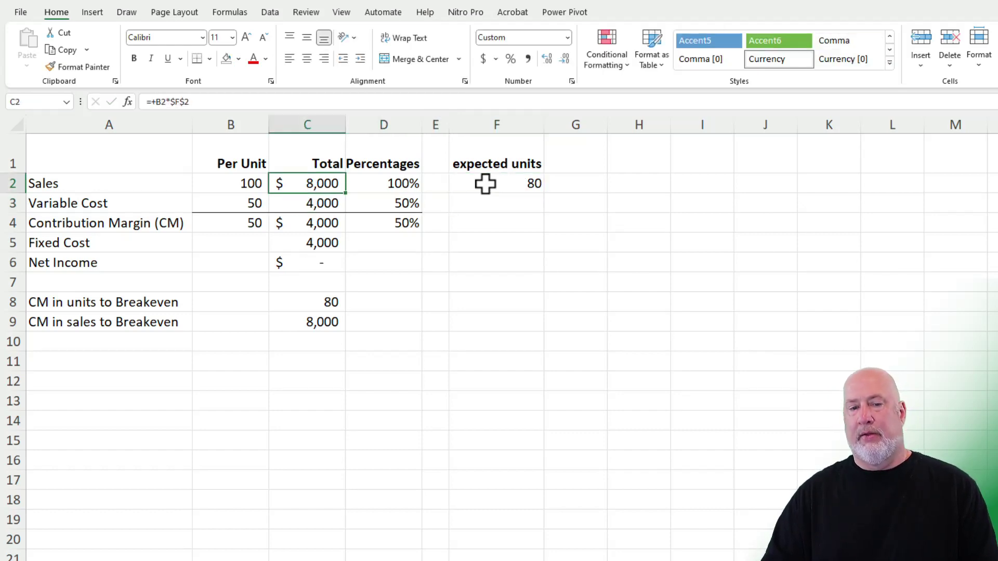
pyautogui.press('Down')
pyautogui.press('Down')
pyautogui.press('Down')
pyautogui.press('Down')
pyautogui.press('Down')
pyautogui.press('Down')
pyautogui.press('Down')
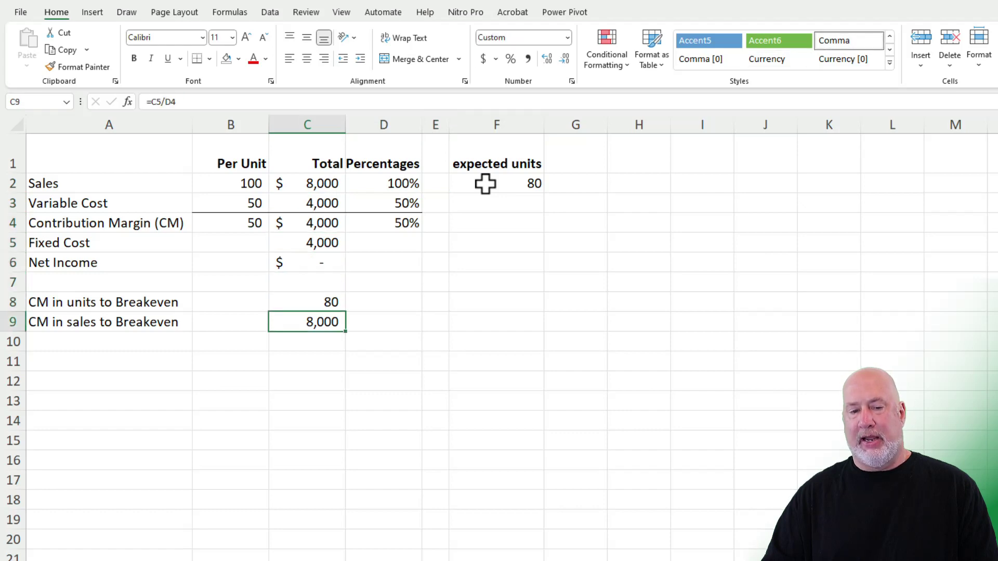
# Restore the expected units in F2 to 104, and select the two breakeven rows A8:C9 for review.
pyautogui.press('Up')
pyautogui.press('Up')
pyautogui.press('Up')
pyautogui.press('Up')
pyautogui.press('Up')
pyautogui.press('Up')
pyautogui.press('Up')
pyautogui.press('Right')
pyautogui.press('Right')
pyautogui.press('Right')
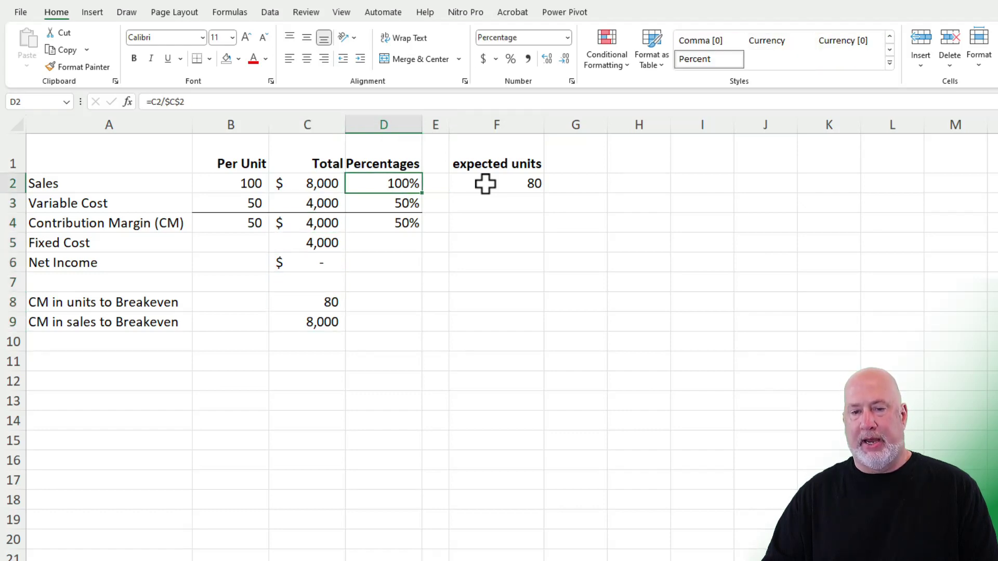
pyautogui.write('104')
pyautogui.press('Return')
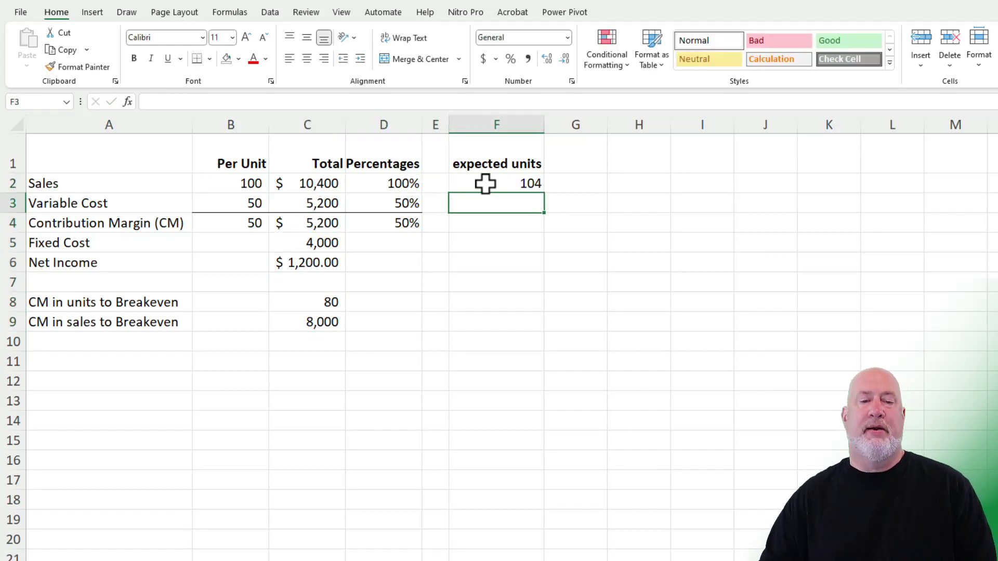
pyautogui.moveTo(175, 311); pyautogui.dragTo(316, 320)
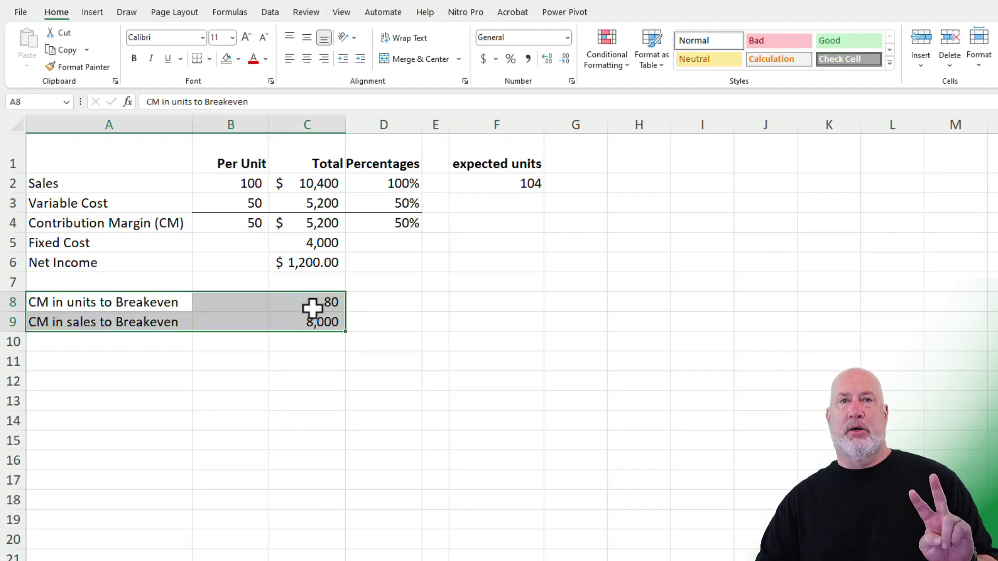